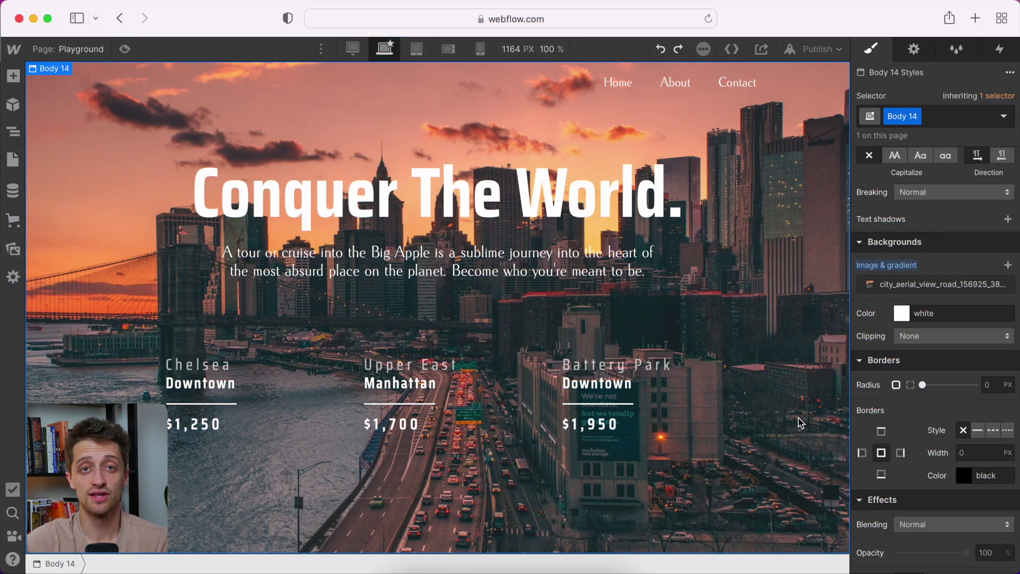
Step: Select the Battery Park card to load the shared div-frosted class in the Style panel
{"action": "left_click", "coordinate": [713, 398]}
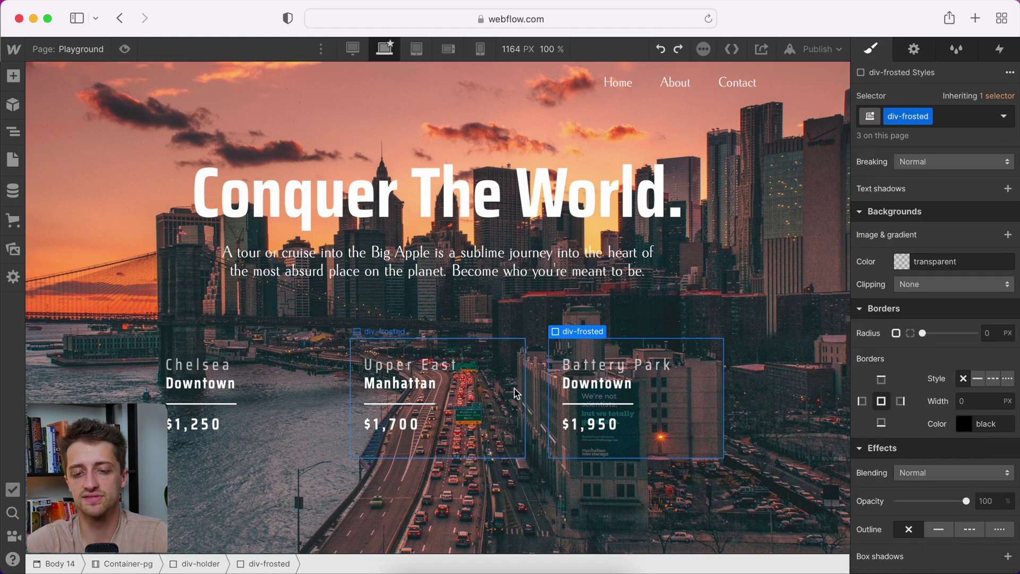
{"action": "left_click", "coordinate": [486, 389]}
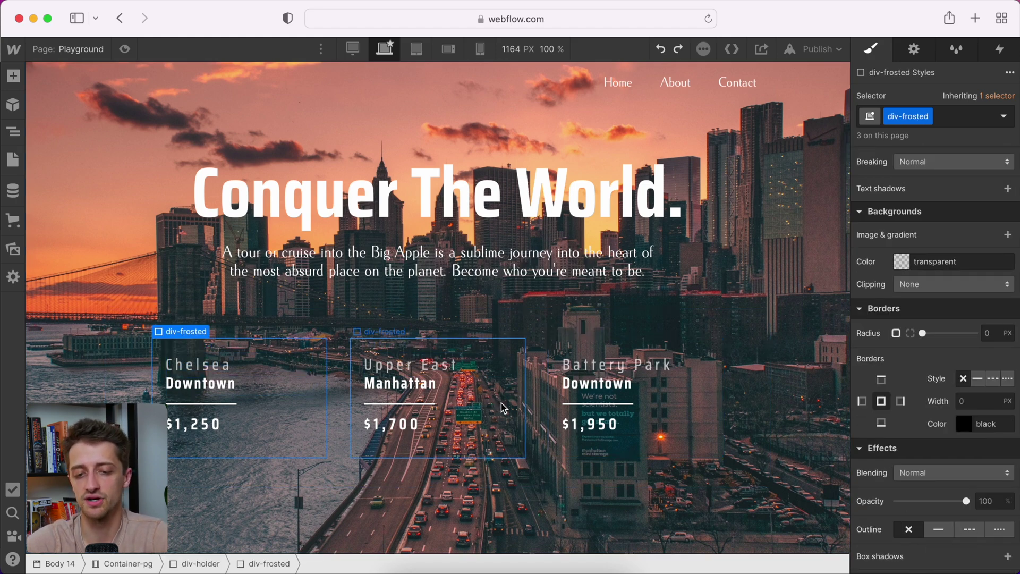
{"action": "left_click", "coordinate": [706, 405]}
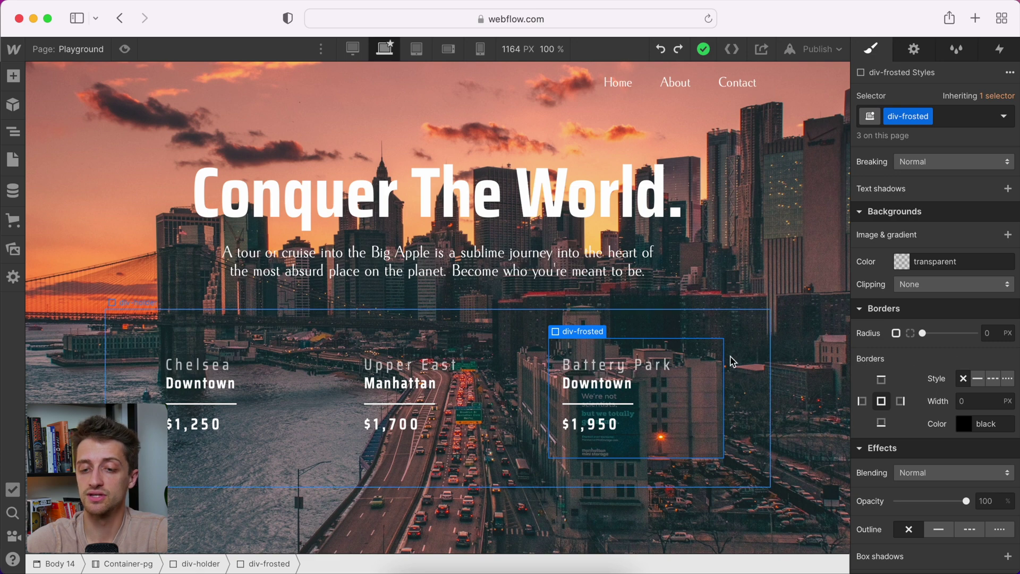
{"action": "scroll", "coordinate": [871, 348], "scroll_direction": "down", "scroll_amount": 3}
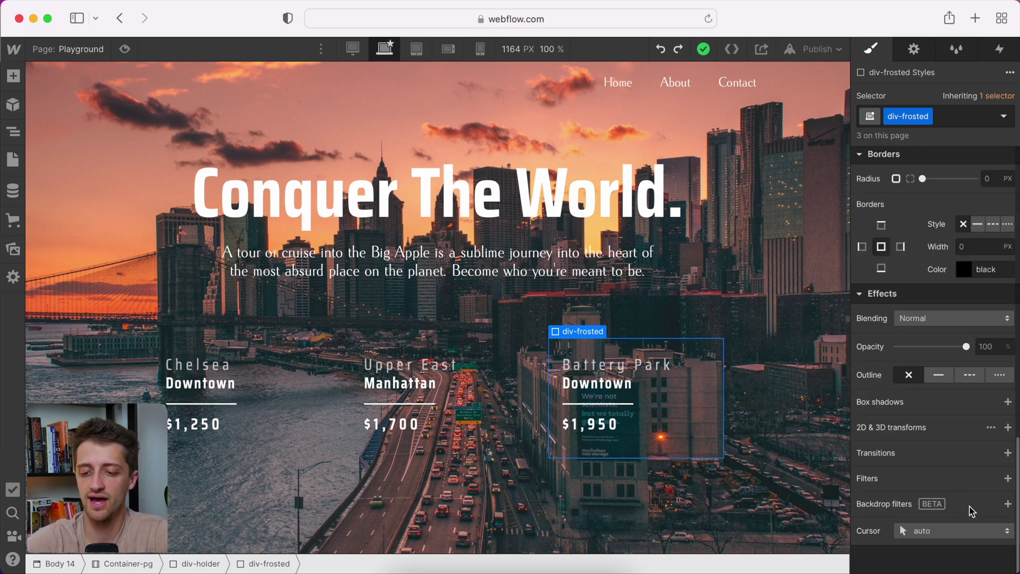
Step: Add a Blur backdrop filter with a 4px radius to div-frosted, then reselect the Battery Park card
{"action": "left_click", "coordinate": [1007, 504]}
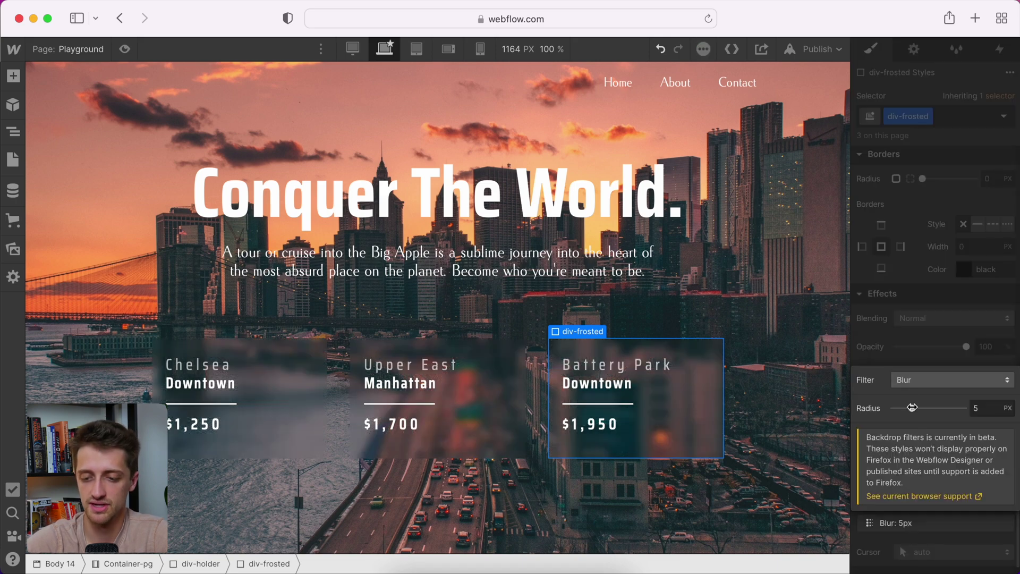
{"action": "left_click", "coordinate": [909, 380]}
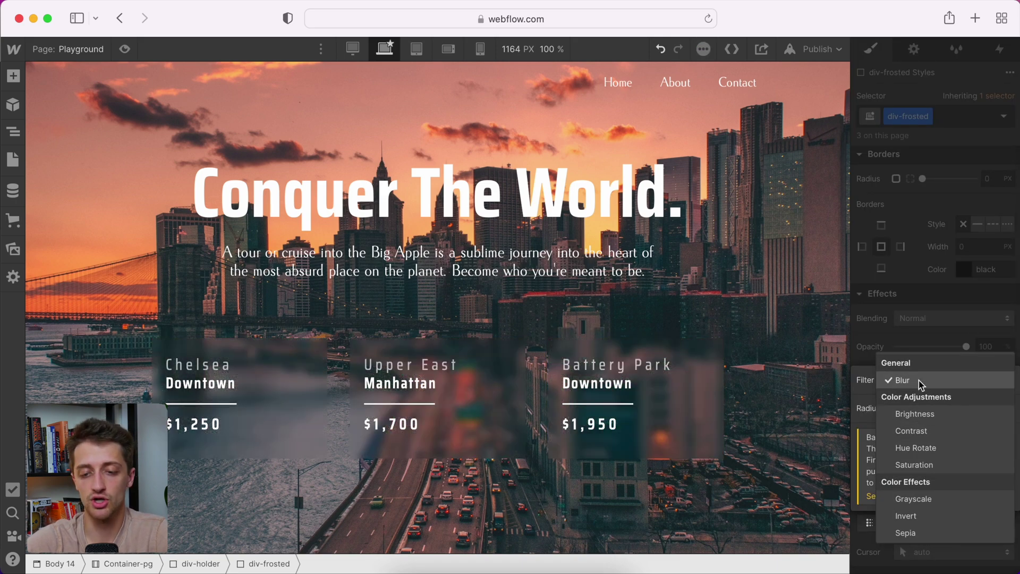
{"action": "left_click", "coordinate": [921, 381]}
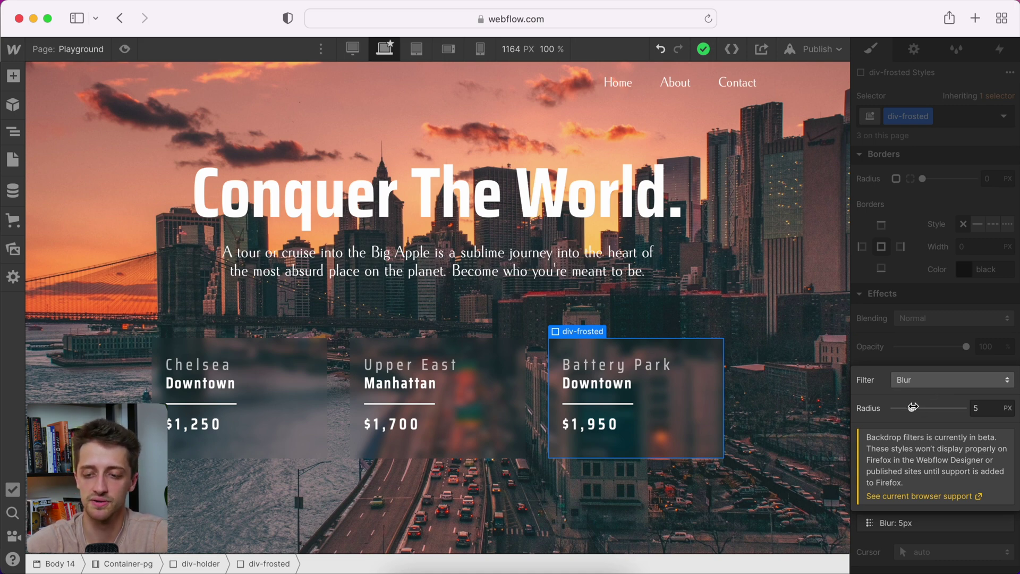
{"action": "mouse_move", "coordinate": [913, 407]}
{"action": "left_mouse_down"}
{"action": "mouse_move", "coordinate": [940, 408]}
{"action": "mouse_move", "coordinate": [904, 409]}
{"action": "mouse_move", "coordinate": [943, 410]}
{"action": "mouse_move", "coordinate": [895, 409]}
{"action": "mouse_move", "coordinate": [908, 409]}
{"action": "left_mouse_up"}
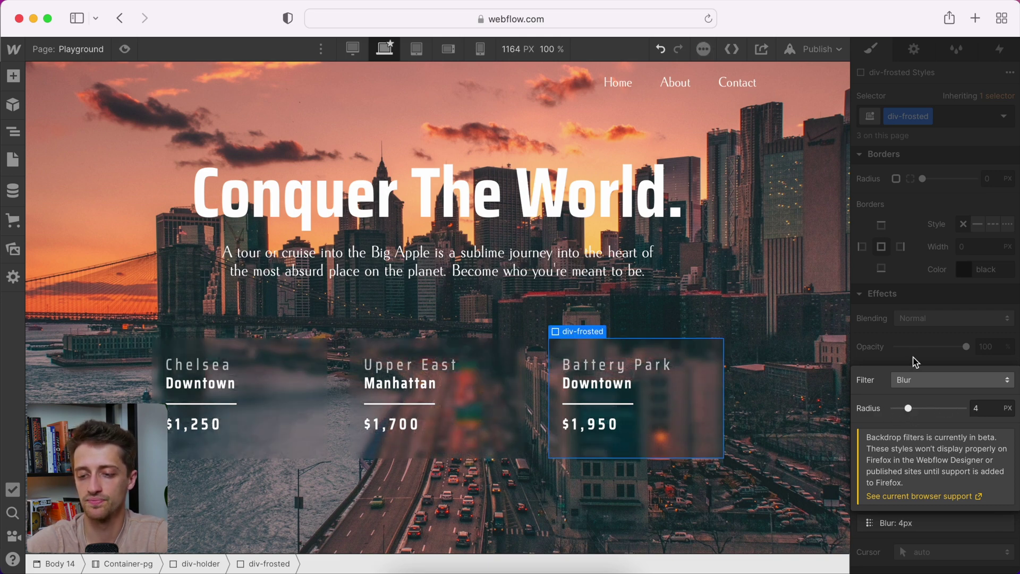
{"action": "key", "text": "Escape"}
{"action": "left_click", "coordinate": [780, 411]}
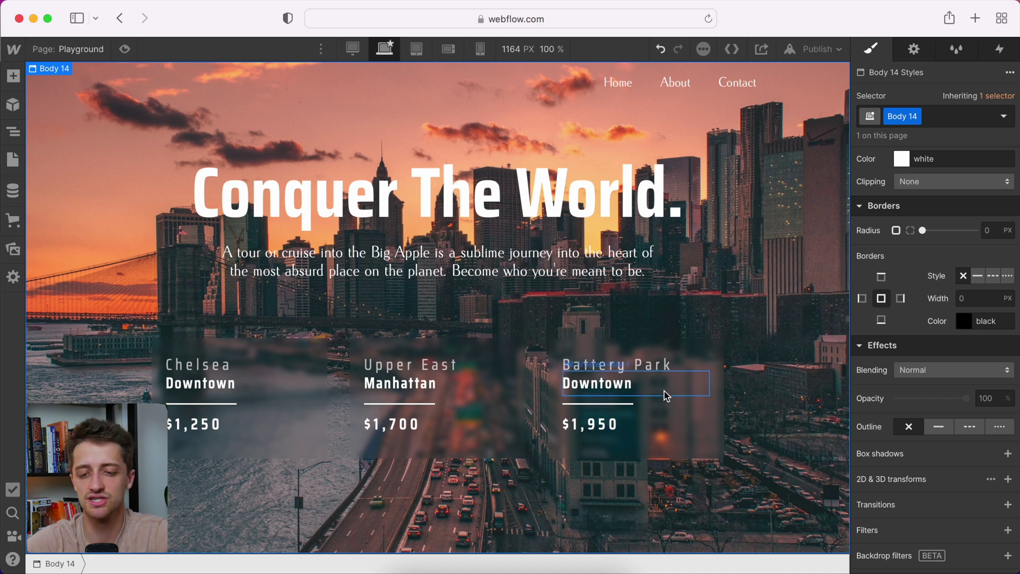
{"action": "left_click", "coordinate": [717, 401]}
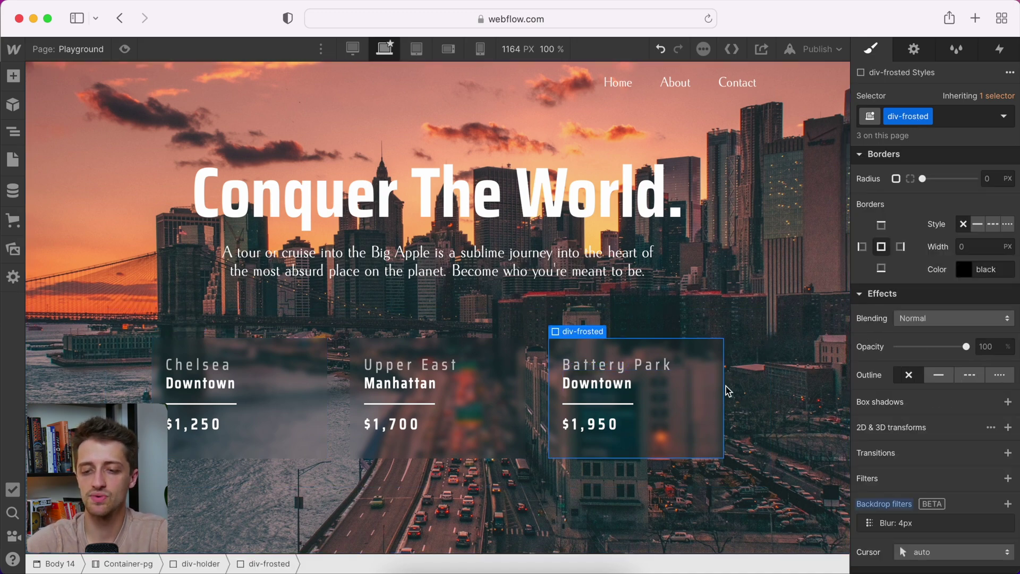
Step: Add a linear-gradient background whose first stop is white #ffffff at 5% alpha
{"action": "scroll", "coordinate": [939, 301], "scroll_direction": "up", "scroll_amount": 5}
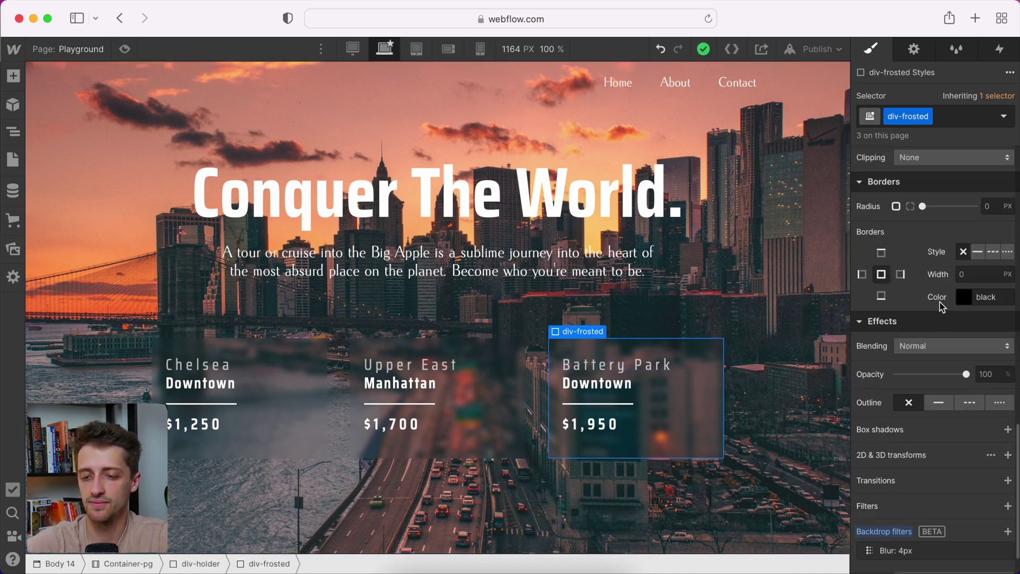
{"action": "scroll", "coordinate": [939, 302], "scroll_direction": "up", "scroll_amount": 1}
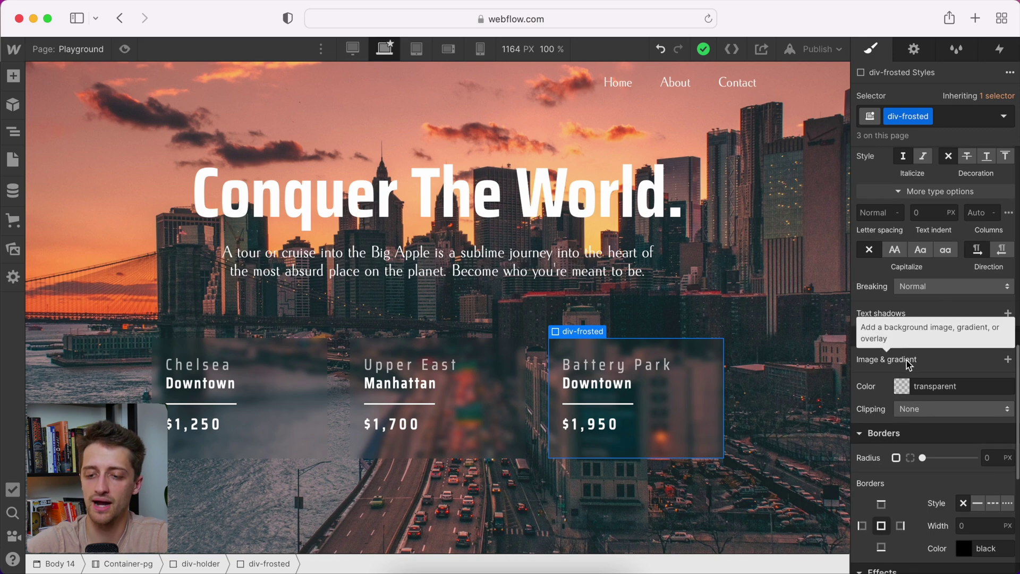
{"action": "left_click", "coordinate": [1005, 359]}
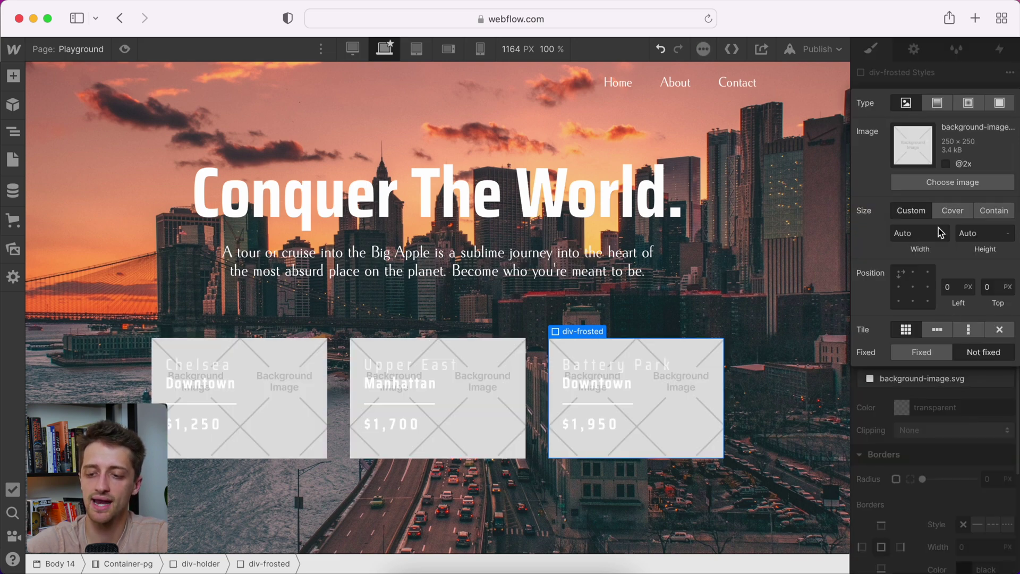
{"action": "left_click", "coordinate": [939, 103]}
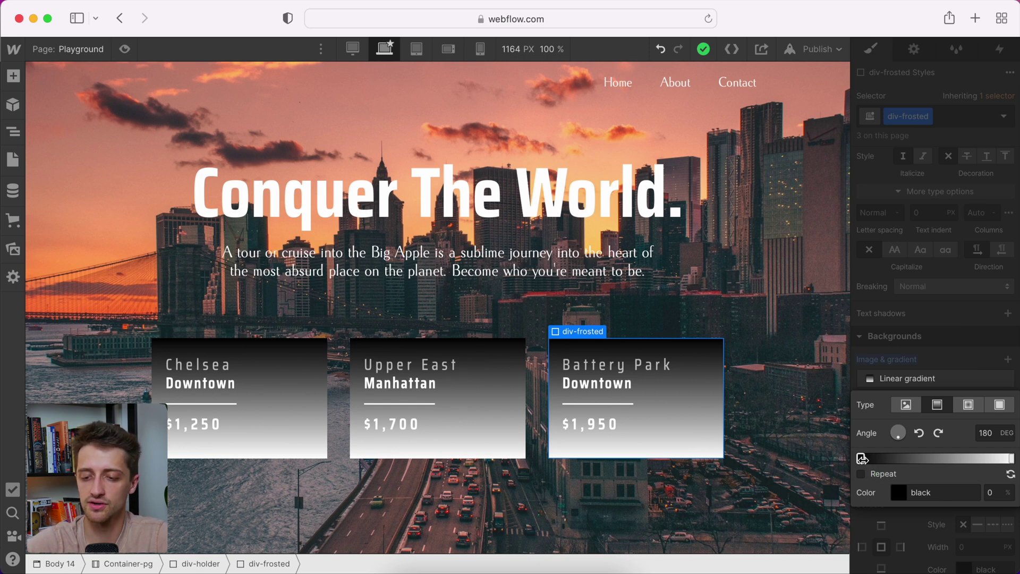
{"action": "left_click", "coordinate": [898, 493]}
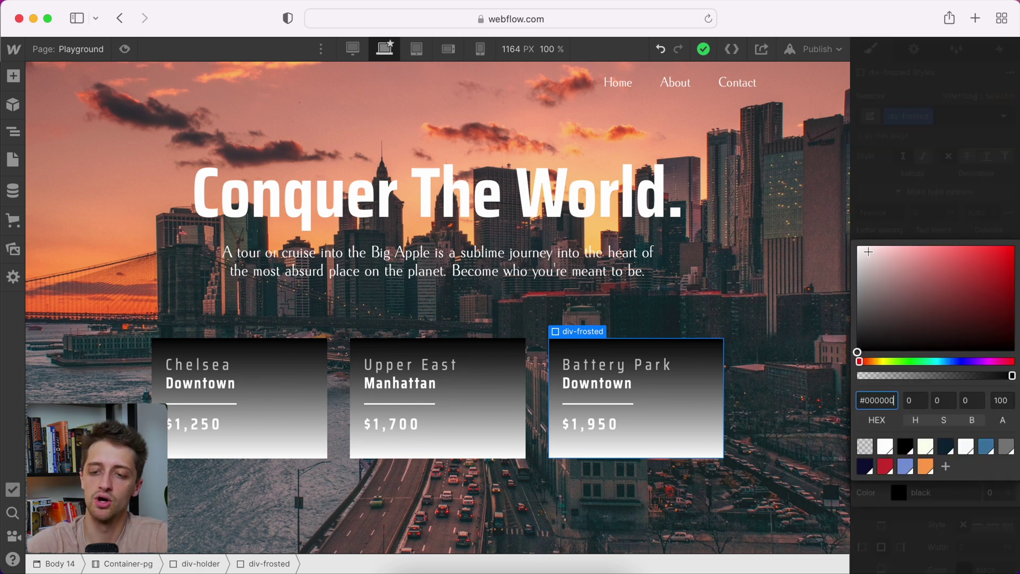
{"action": "left_click", "coordinate": [870, 253]}
{"action": "left_click_drag", "start_coordinate": [870, 253], "coordinate": [824, 230]}
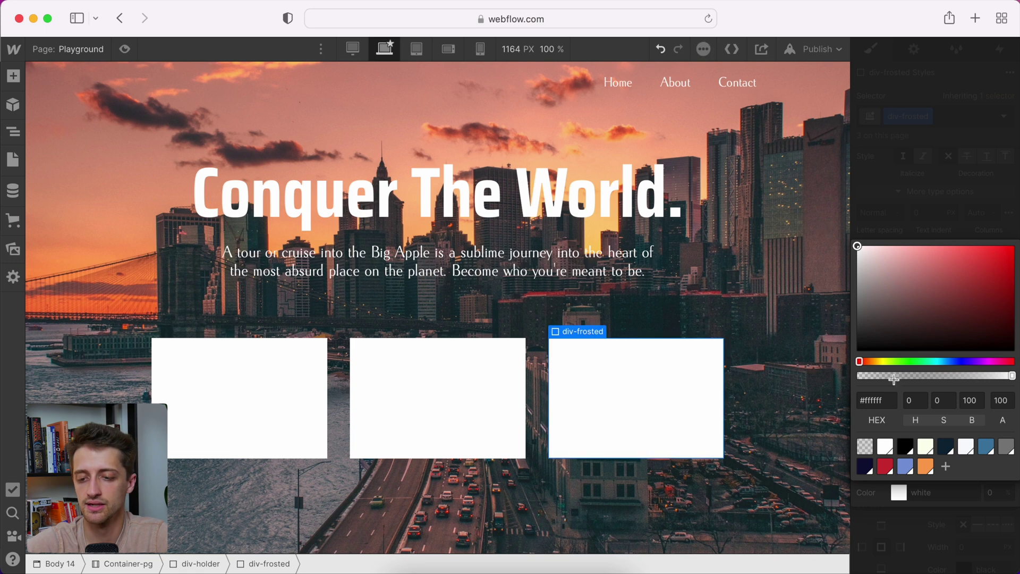
{"action": "left_click_drag", "start_coordinate": [898, 378], "coordinate": [864, 377]}
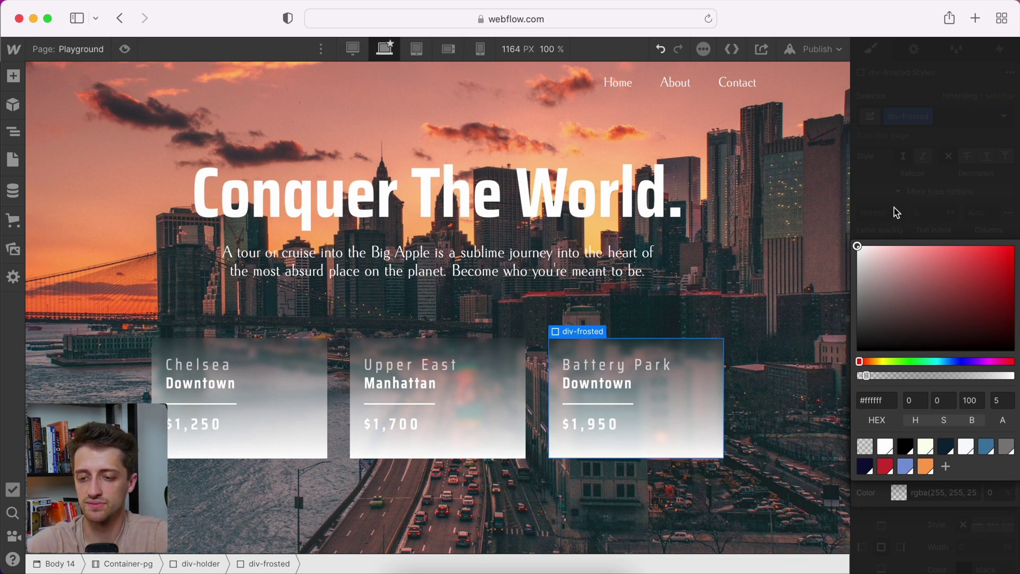
{"action": "left_click", "coordinate": [895, 212]}
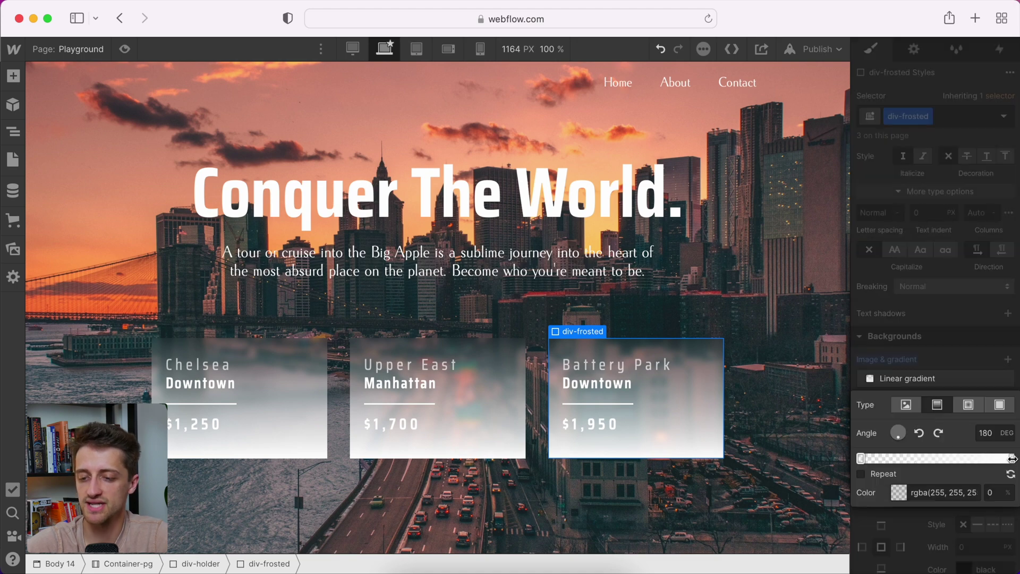
Step: Set the other gradient stop's alpha to 34 and angle the gradient at 131°
{"action": "left_click", "coordinate": [1012, 457]}
{"action": "left_click", "coordinate": [903, 493]}
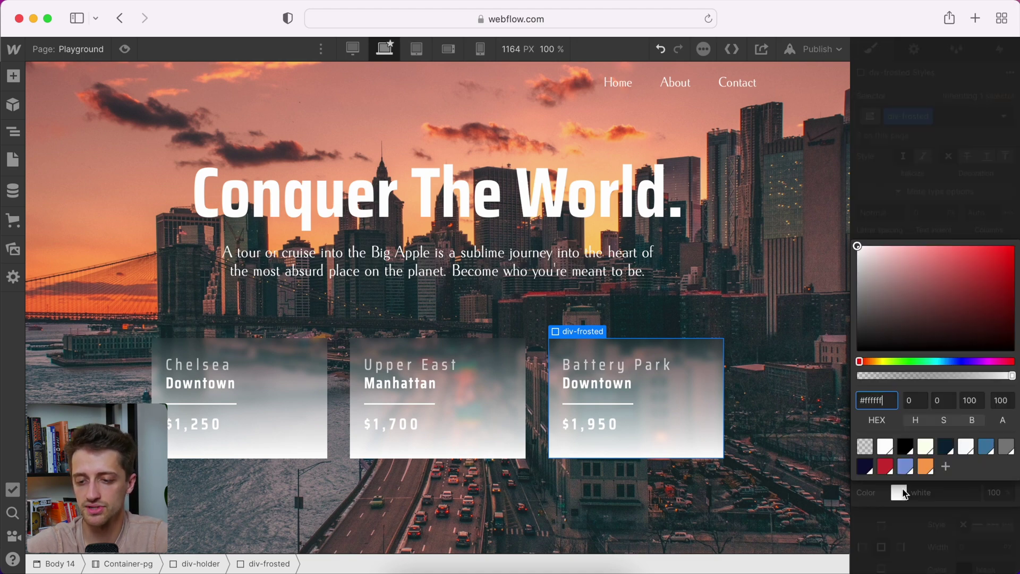
{"action": "left_click_drag", "start_coordinate": [876, 377], "coordinate": [910, 376]}
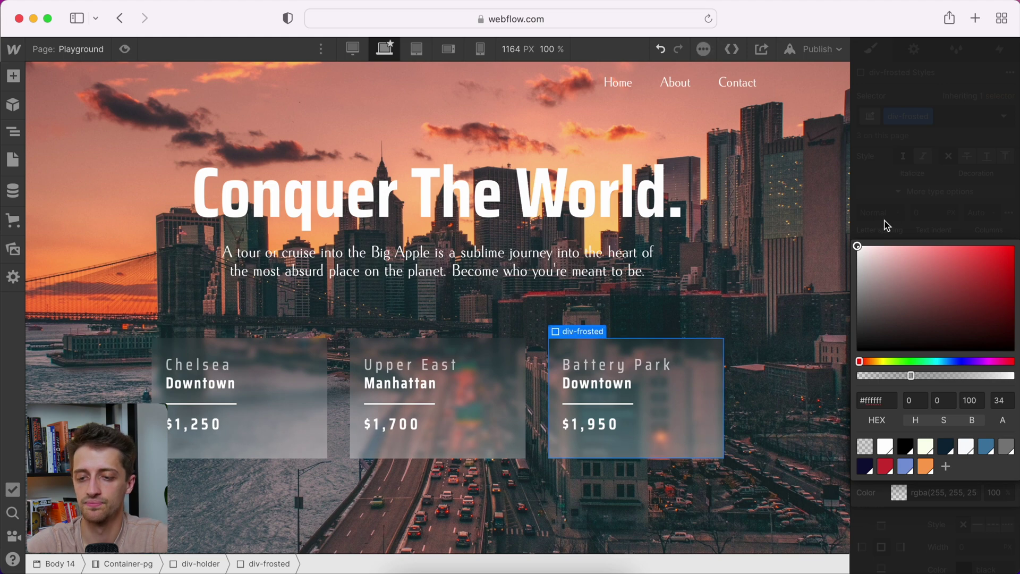
{"action": "key", "text": "Escape"}
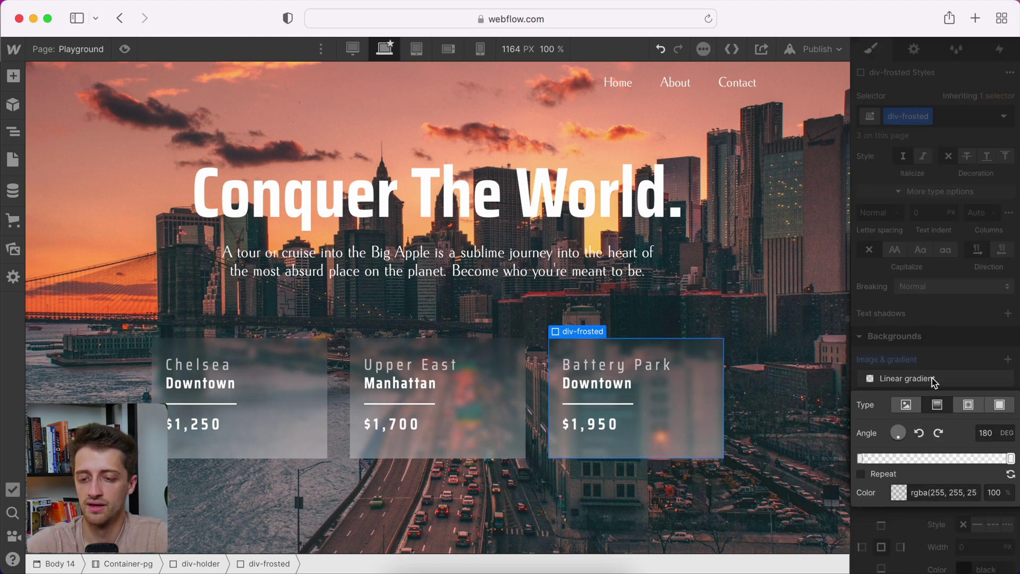
{"action": "left_click", "coordinate": [901, 435]}
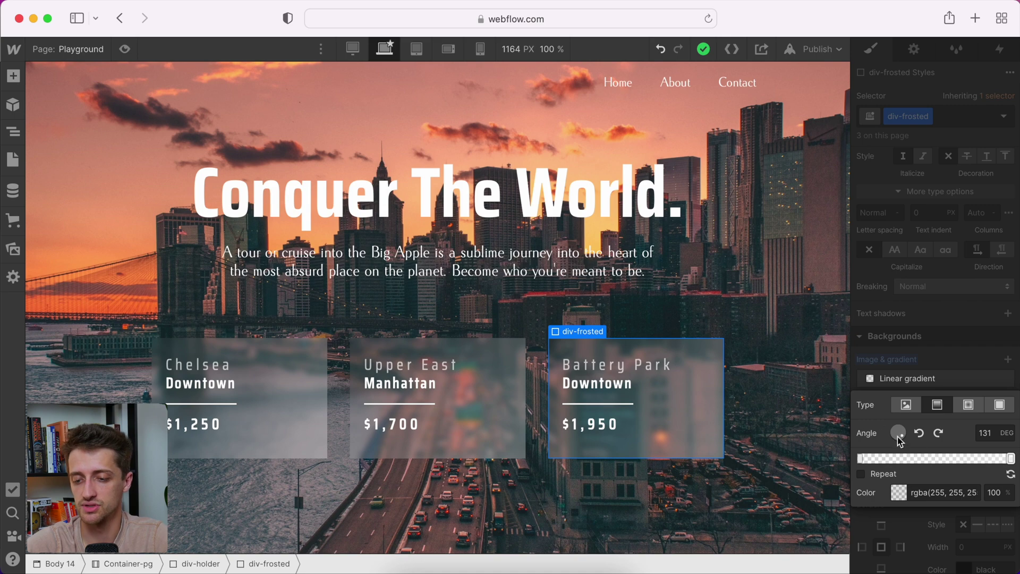
{"action": "left_click", "coordinate": [952, 357]}
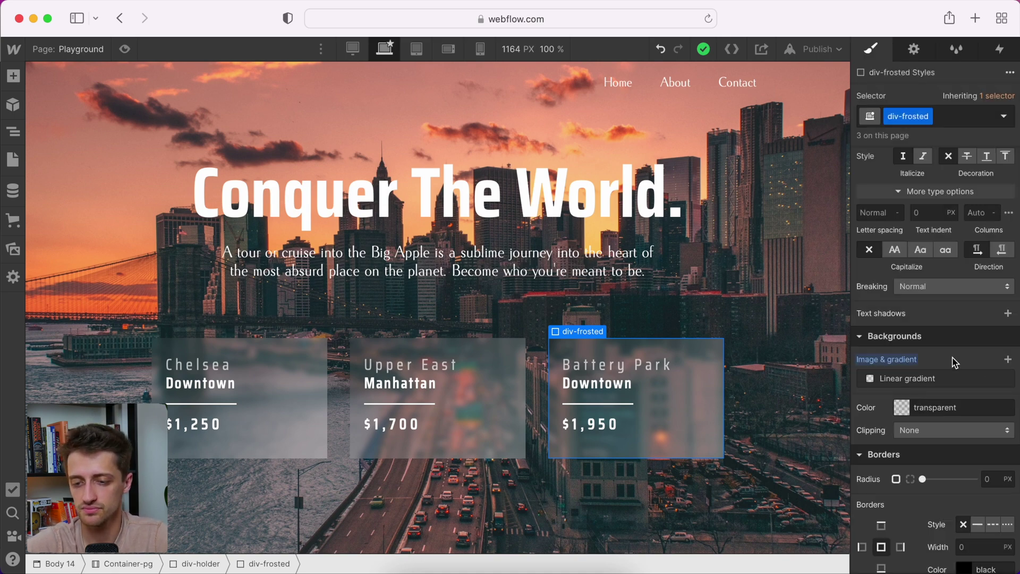
Step: Give div-frosted a solid 1px white border at about 15% opacity
{"action": "left_click", "coordinate": [776, 402]}
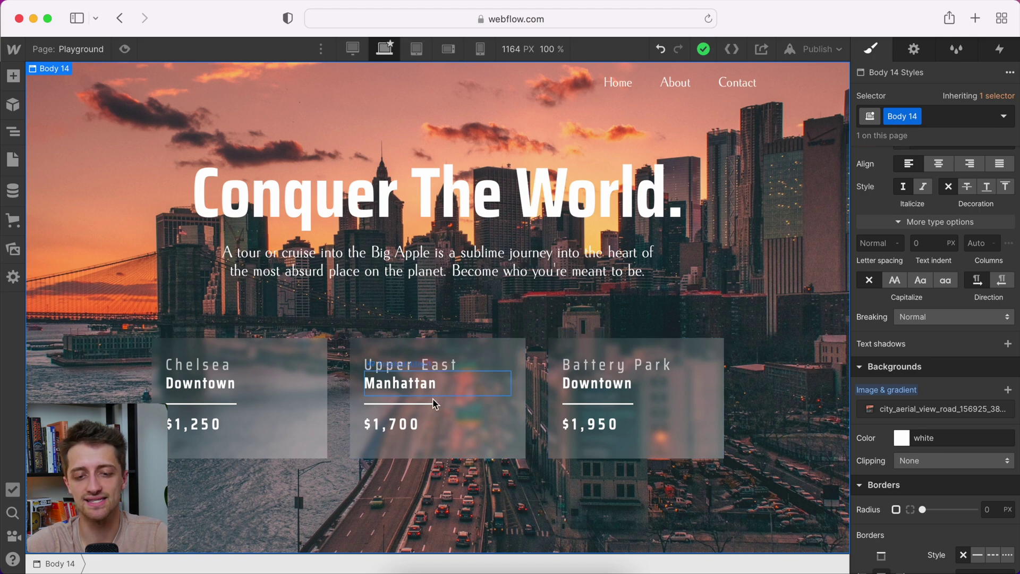
{"action": "left_click", "coordinate": [717, 355]}
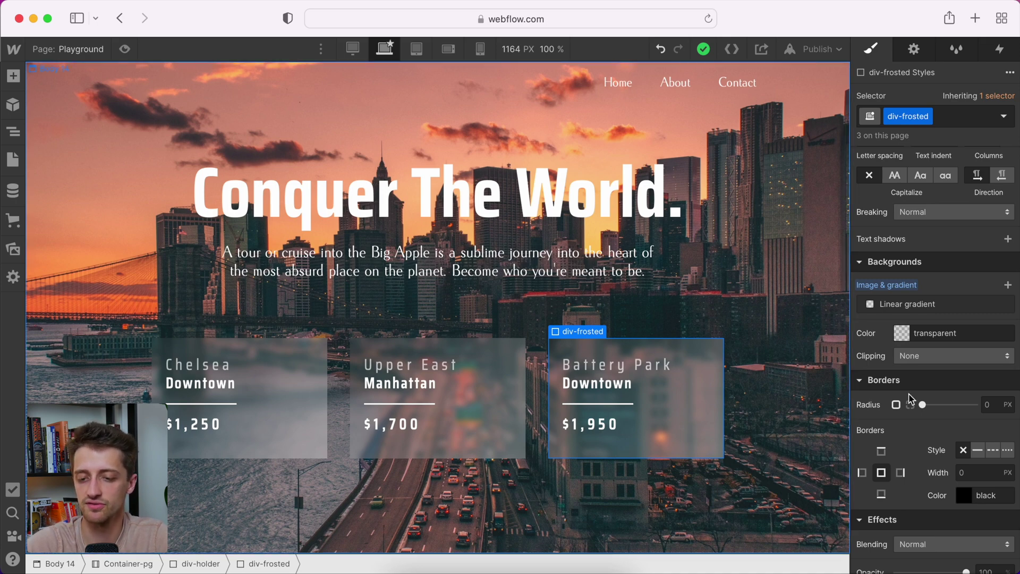
{"action": "scroll", "coordinate": [927, 428], "scroll_direction": "down", "scroll_amount": 1}
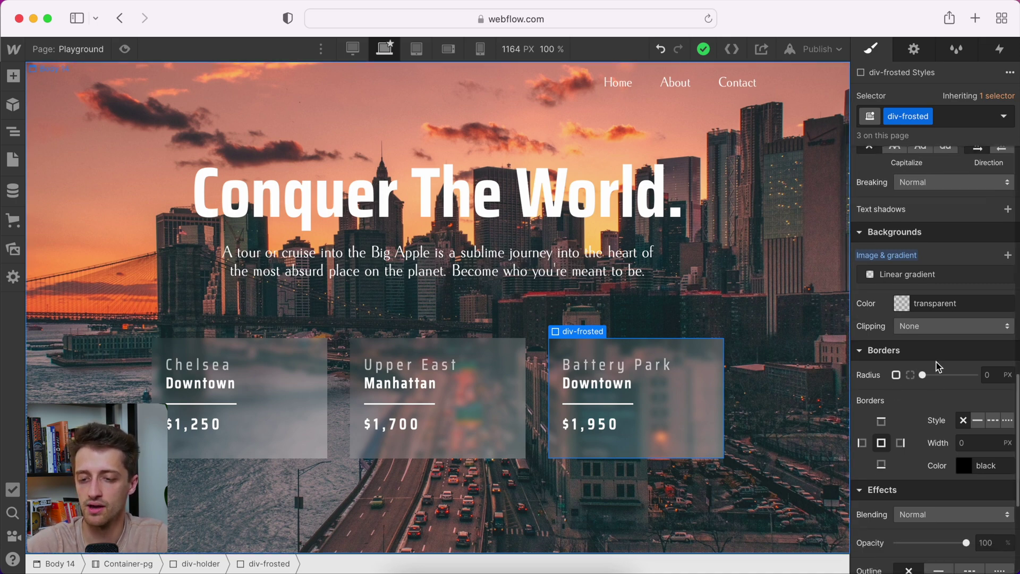
{"action": "left_click", "coordinate": [978, 420]}
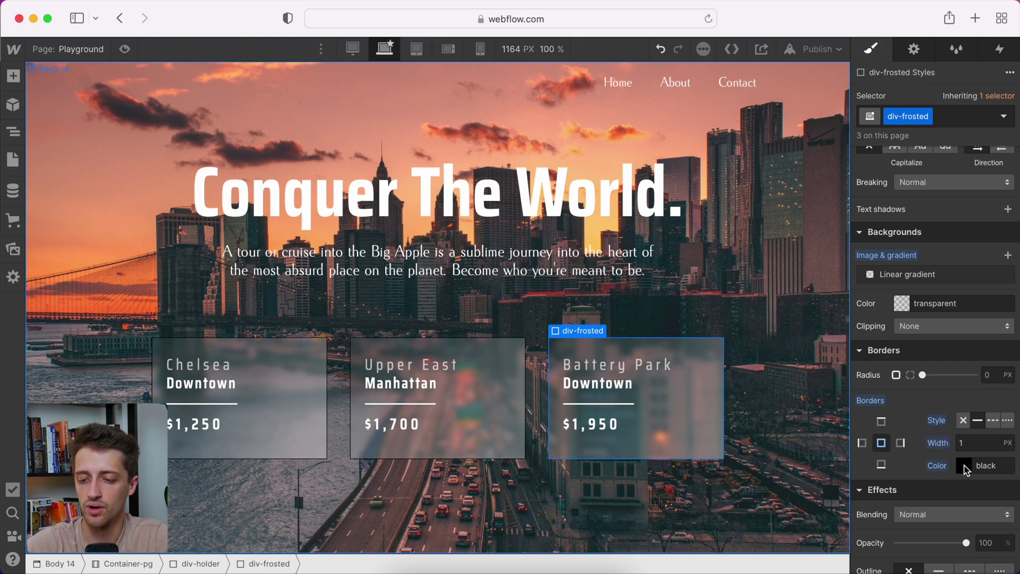
{"action": "left_click", "coordinate": [966, 470]}
{"action": "left_click_drag", "start_coordinate": [881, 280], "coordinate": [850, 213]}
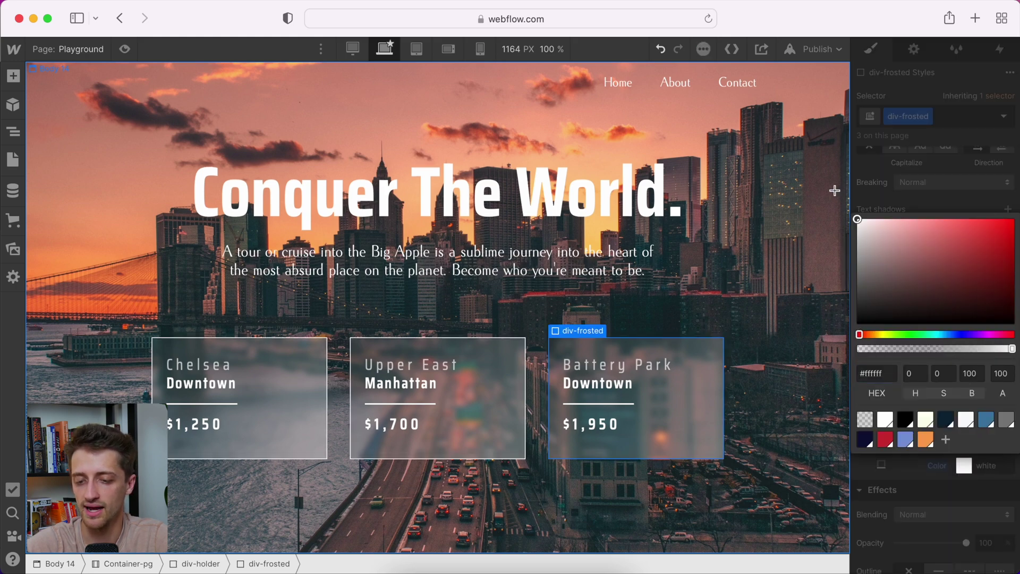
{"action": "left_click", "coordinate": [896, 349]}
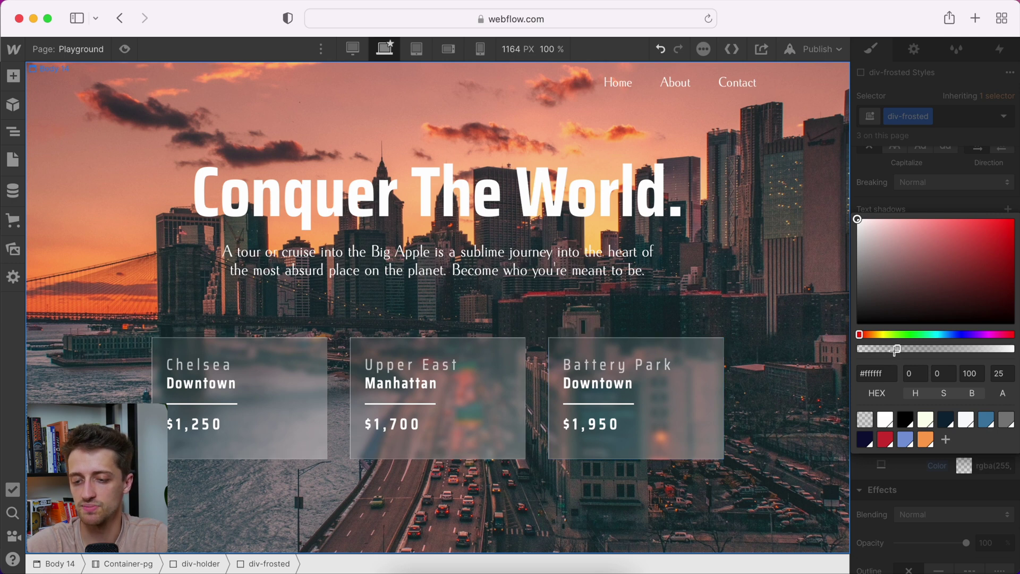
{"action": "left_click_drag", "start_coordinate": [895, 350], "coordinate": [882, 350]}
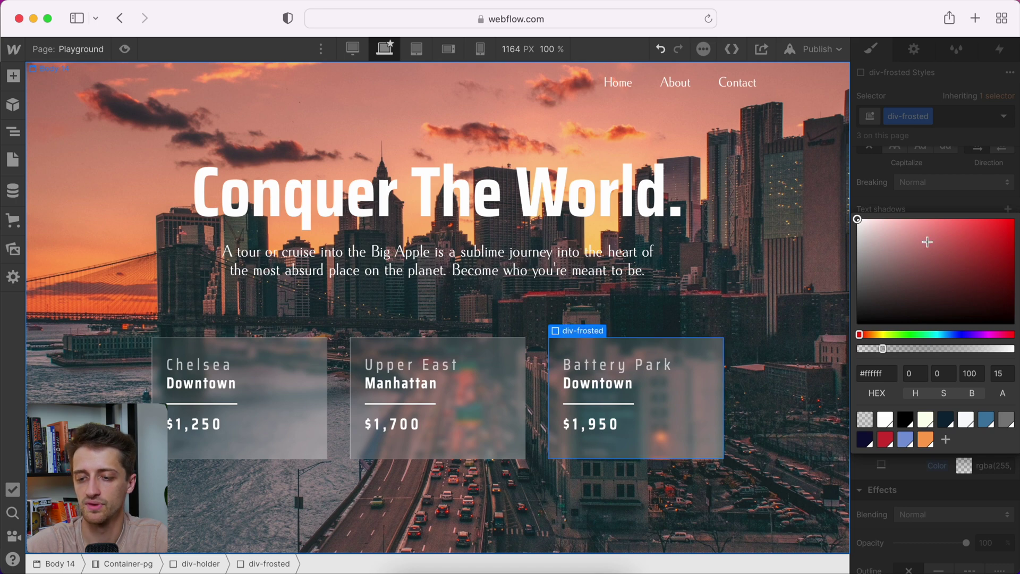
{"action": "left_click", "coordinate": [943, 206]}
{"action": "left_click", "coordinate": [751, 393]}
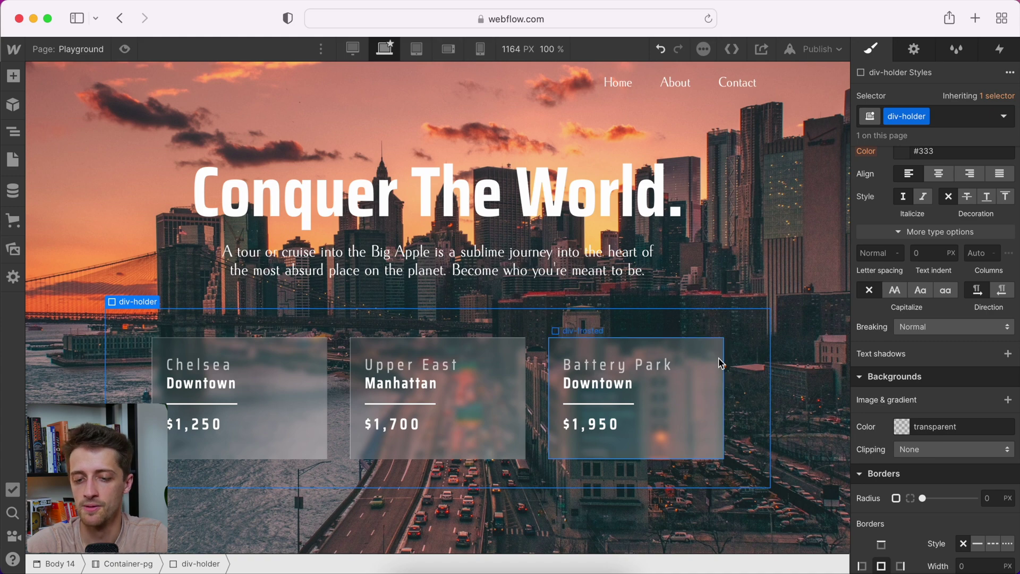
{"action": "left_click", "coordinate": [720, 363]}
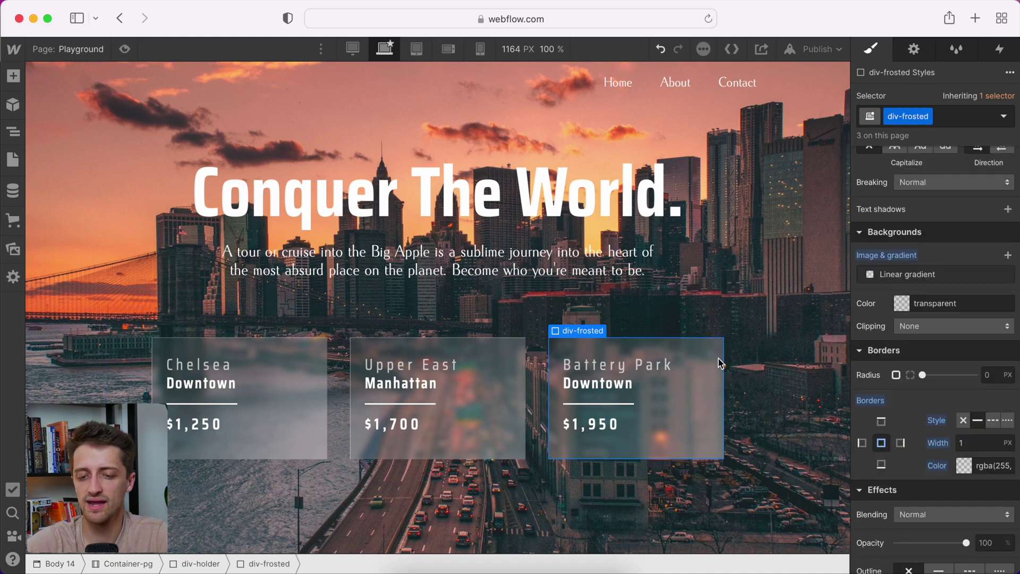
Step: Set the div-frosted border radius to 10px
{"action": "left_click", "coordinate": [997, 375]}
{"action": "type", "text": "10"}
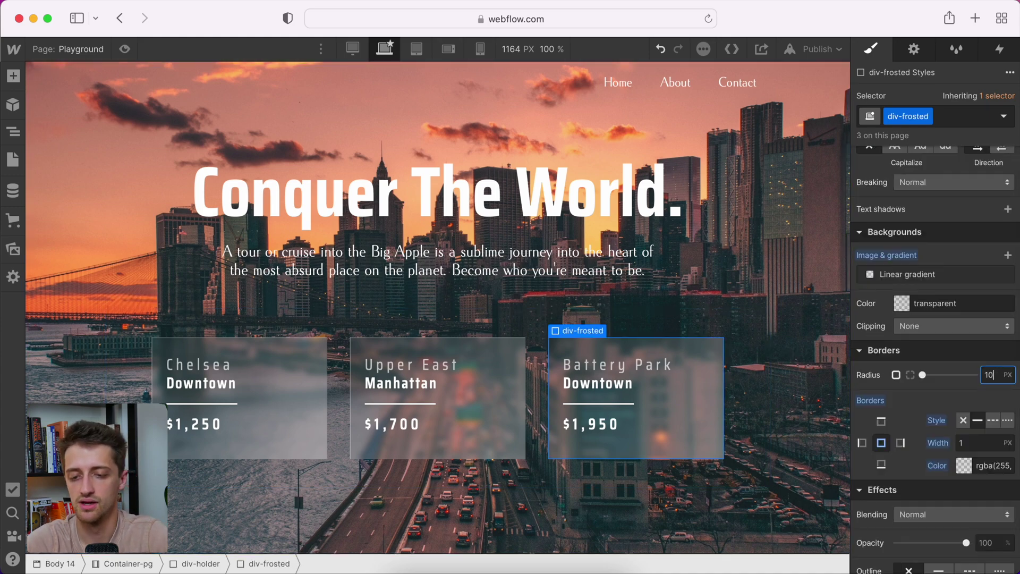
{"action": "key", "text": "Return"}
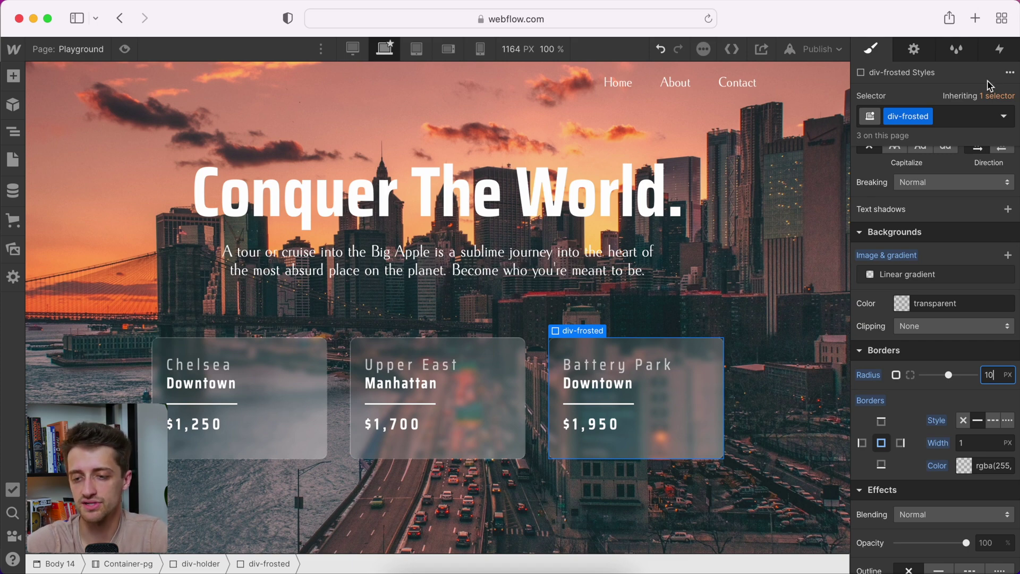
{"action": "left_click", "coordinate": [1003, 117]}
Step: In the Hover state, add a 2D transform scaling the cards to 1.02
{"action": "left_click", "coordinate": [922, 176]}
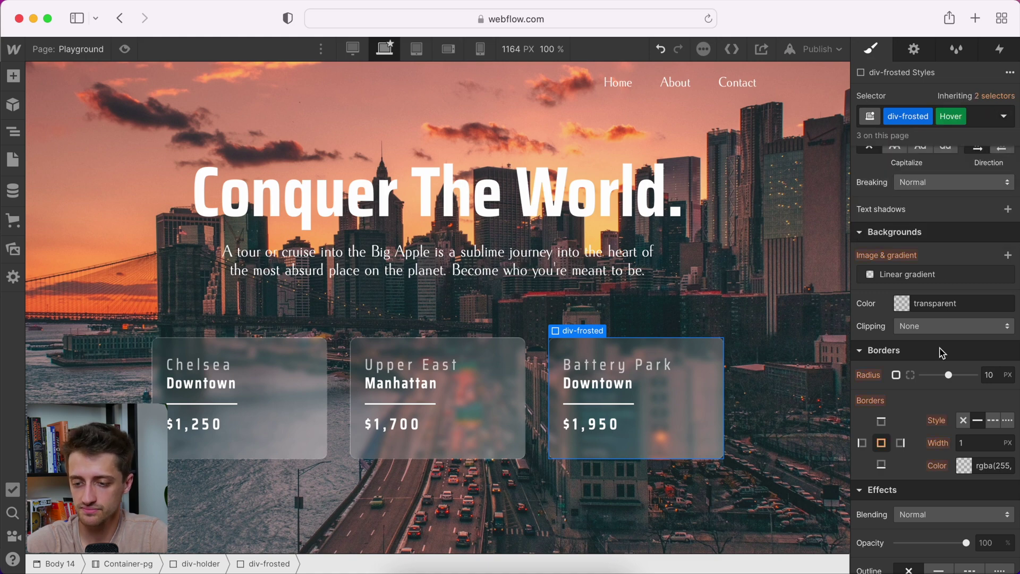
{"action": "scroll", "coordinate": [970, 401], "scroll_direction": "down", "scroll_amount": 4}
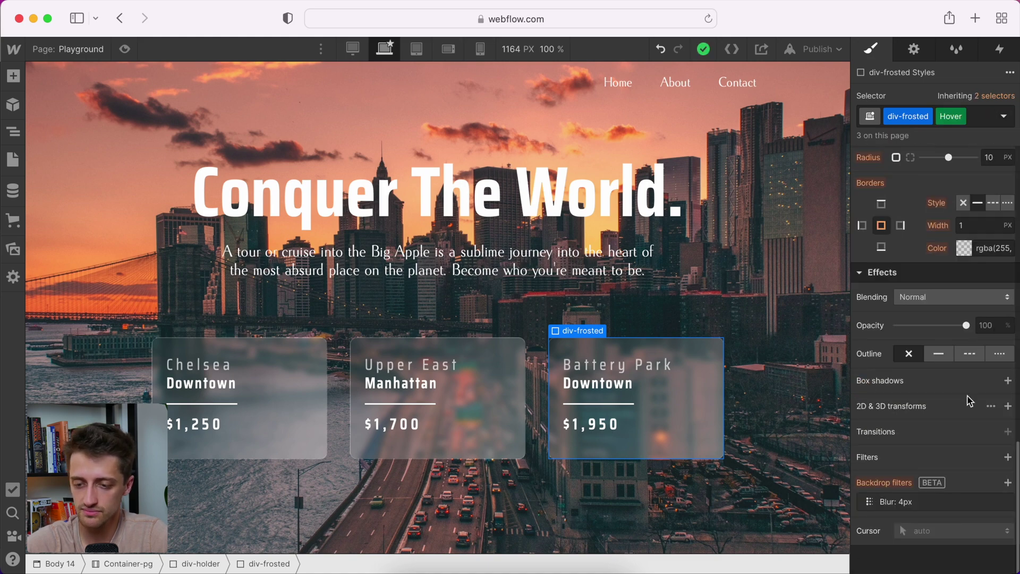
{"action": "left_click", "coordinate": [1008, 406]}
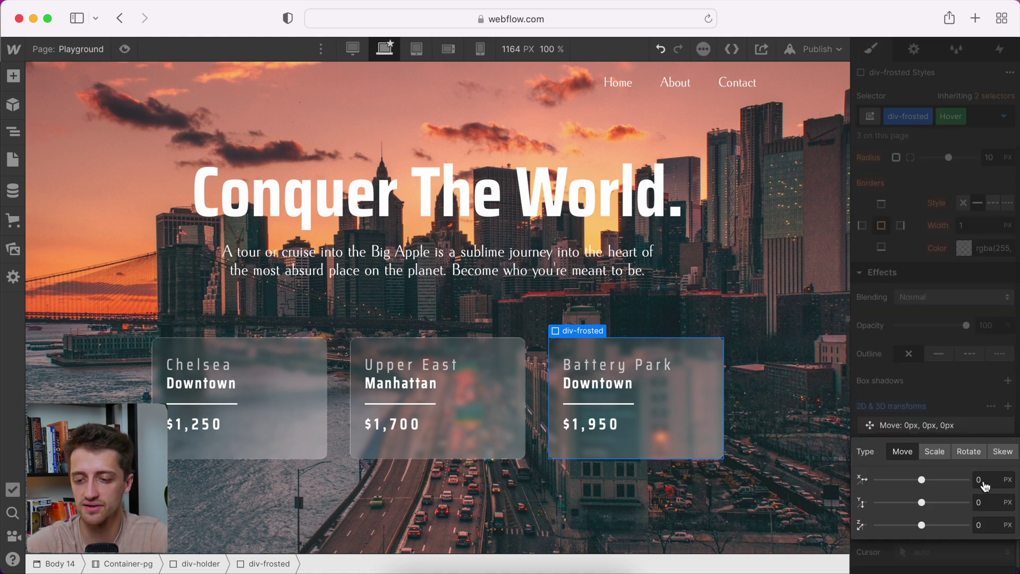
{"action": "left_click", "coordinate": [936, 452]}
{"action": "left_click", "coordinate": [983, 481]}
{"action": "type", "text": "1.02"}
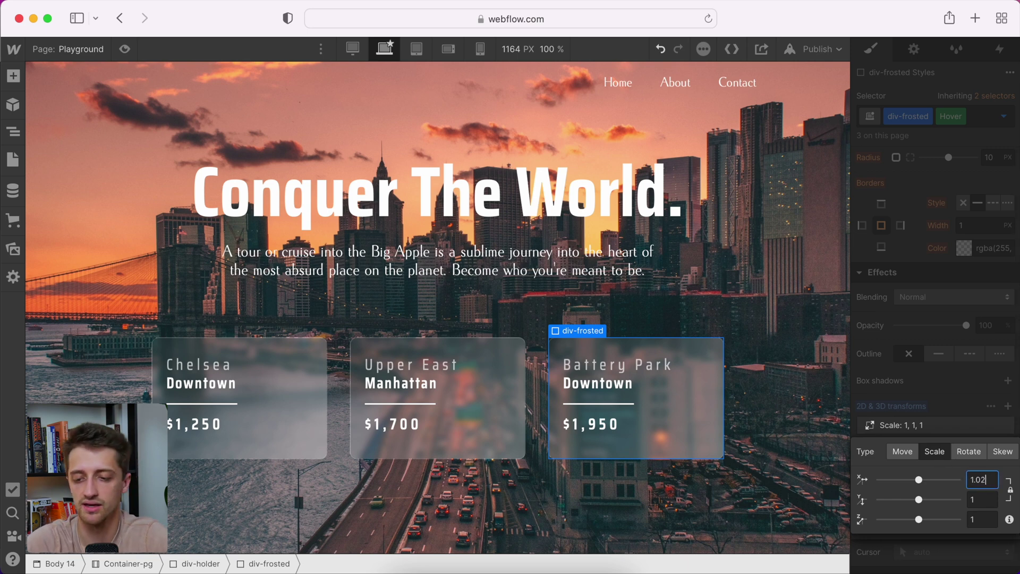
{"action": "key", "text": "Return"}
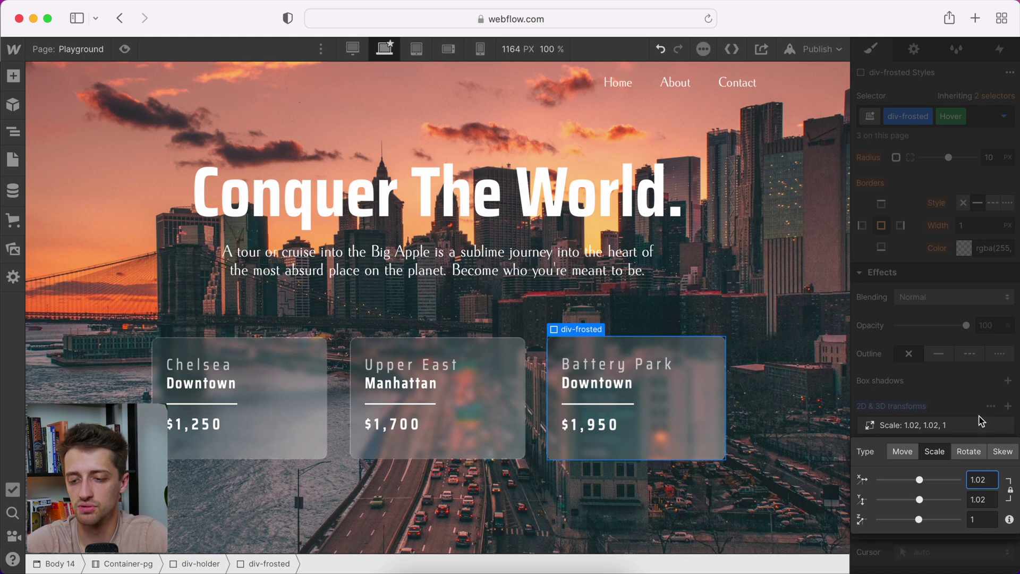
{"action": "left_click", "coordinate": [1003, 153]}
Step: Back in the None state, add a 200 ms ease Transform transition
{"action": "left_click", "coordinate": [1003, 117]}
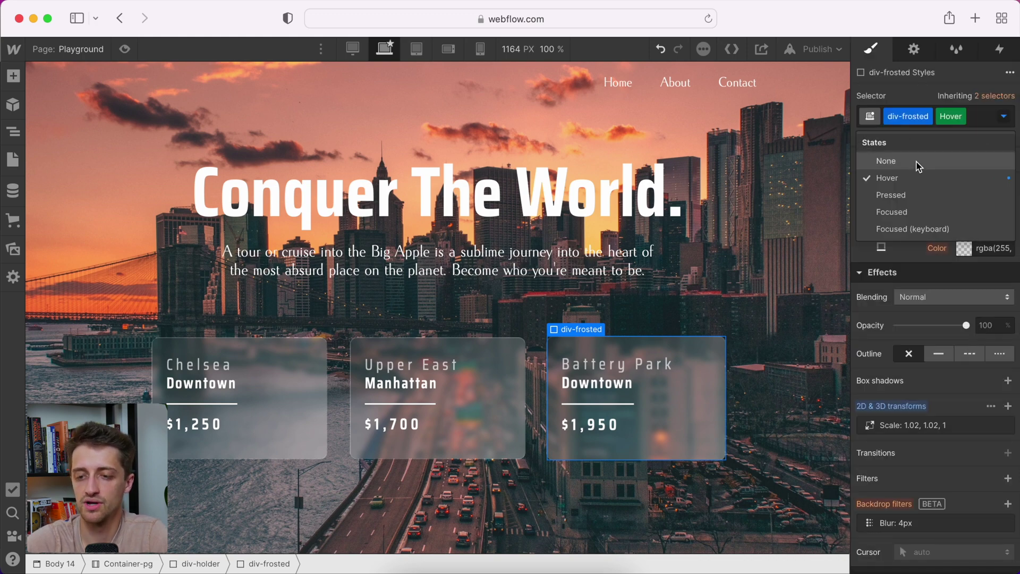
{"action": "left_click", "coordinate": [919, 162]}
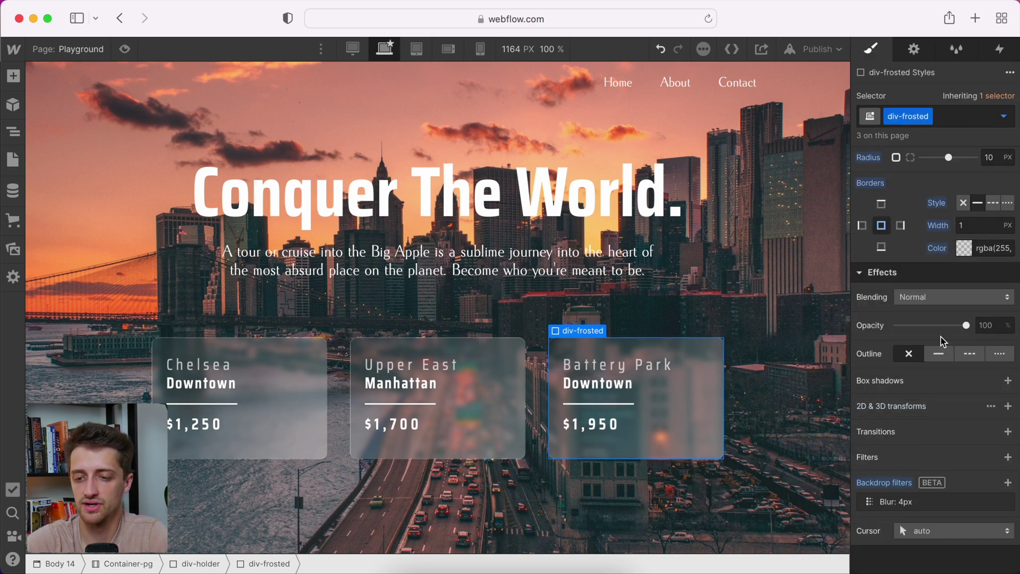
{"action": "left_click", "coordinate": [1008, 433]}
{"action": "left_click", "coordinate": [935, 476]}
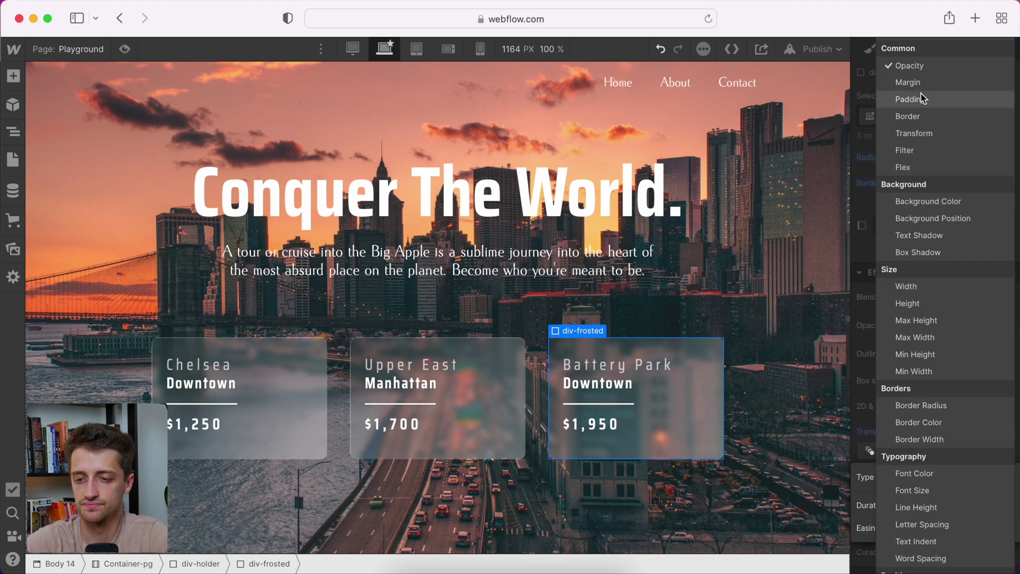
{"action": "left_click", "coordinate": [924, 134]}
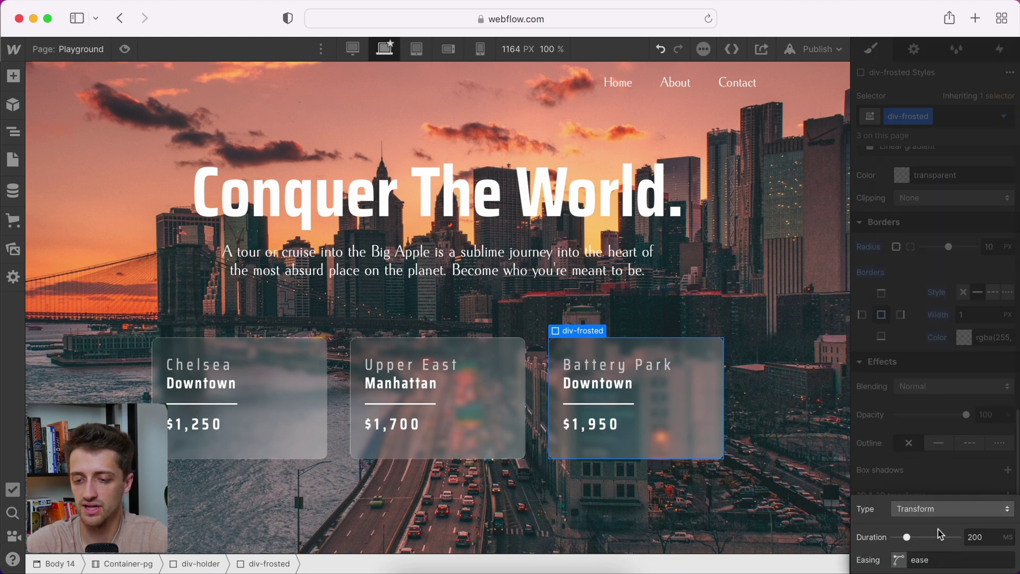
{"action": "left_click", "coordinate": [914, 475]}
Step: Deselect the card and preview the page to test the Battery Park hover scale
{"action": "left_click", "coordinate": [804, 455]}
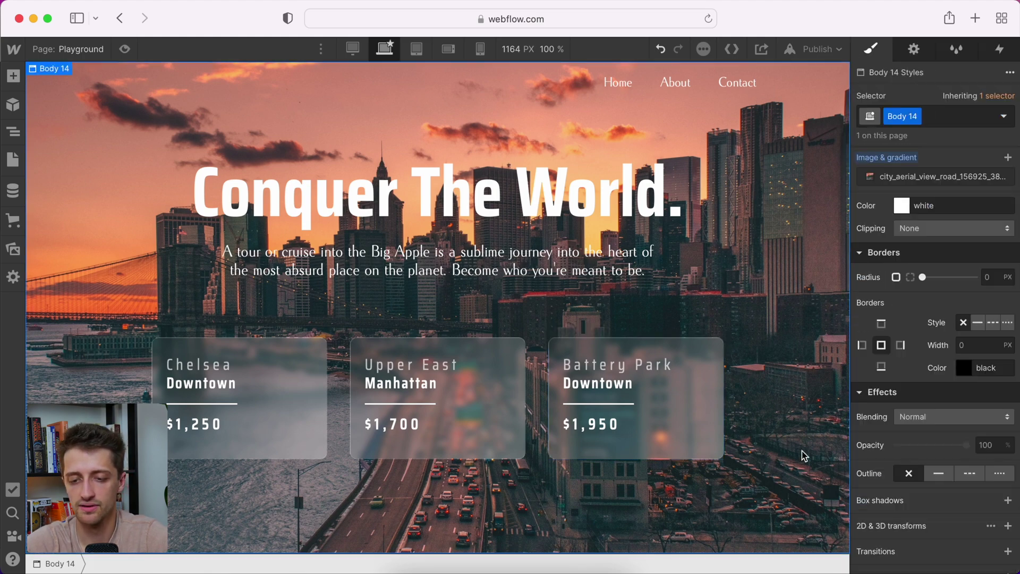
{"action": "left_click", "coordinate": [125, 49]}
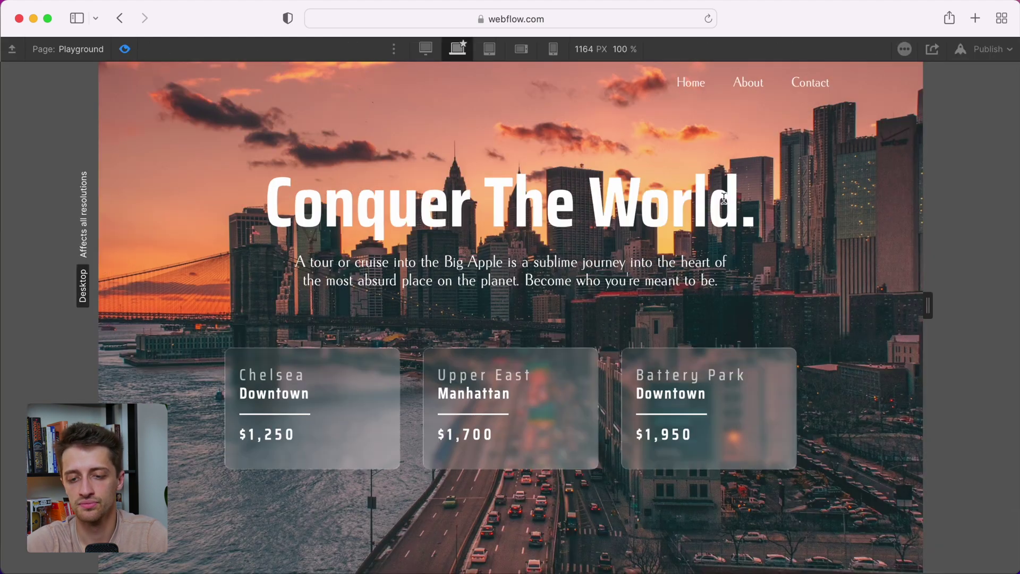